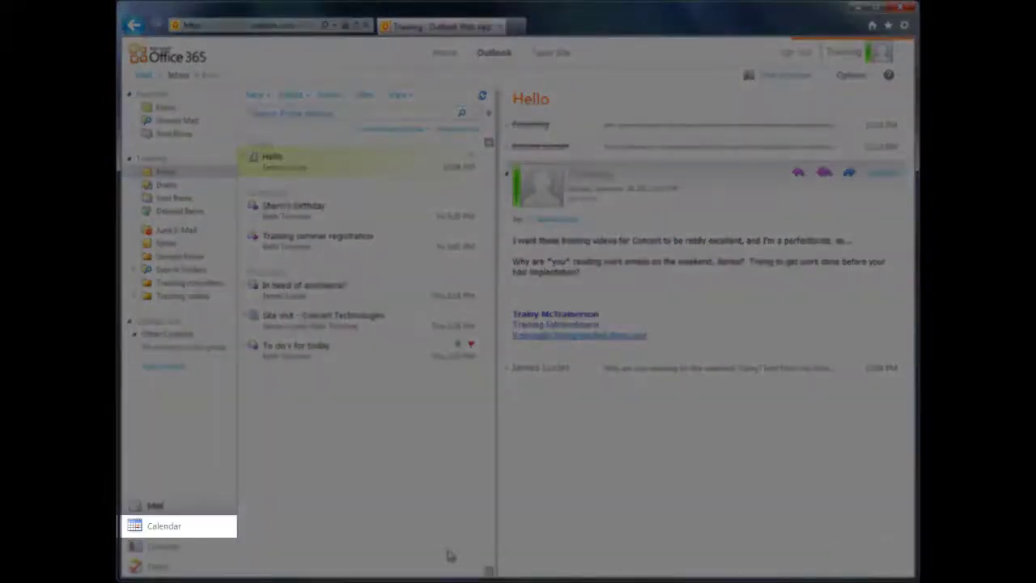
{"action": "left_click", "coordinate": [174, 535]}
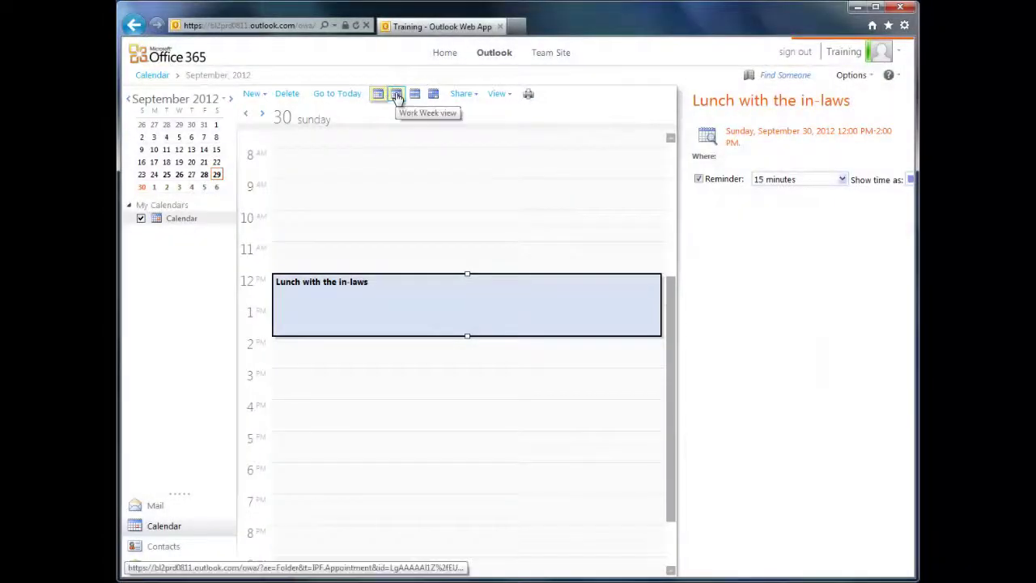
{"action": "left_click", "coordinate": [397, 94]}
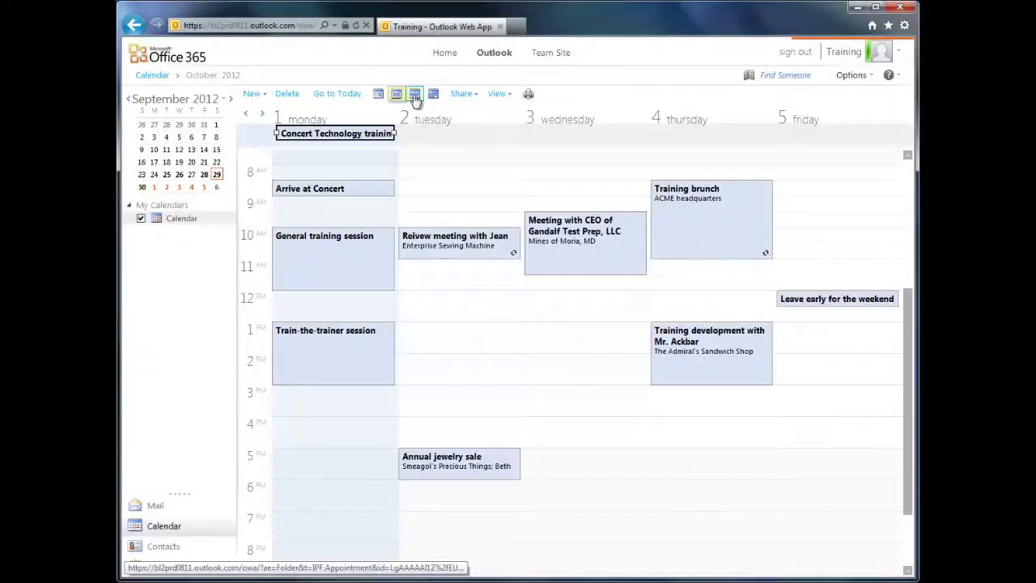
{"action": "left_click", "coordinate": [415, 94]}
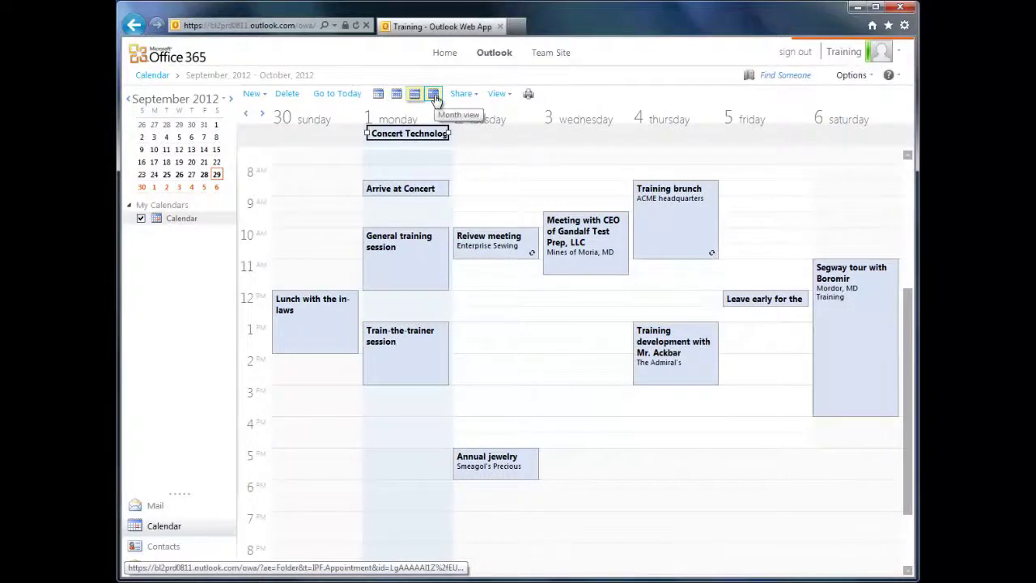
{"action": "left_click", "coordinate": [434, 93]}
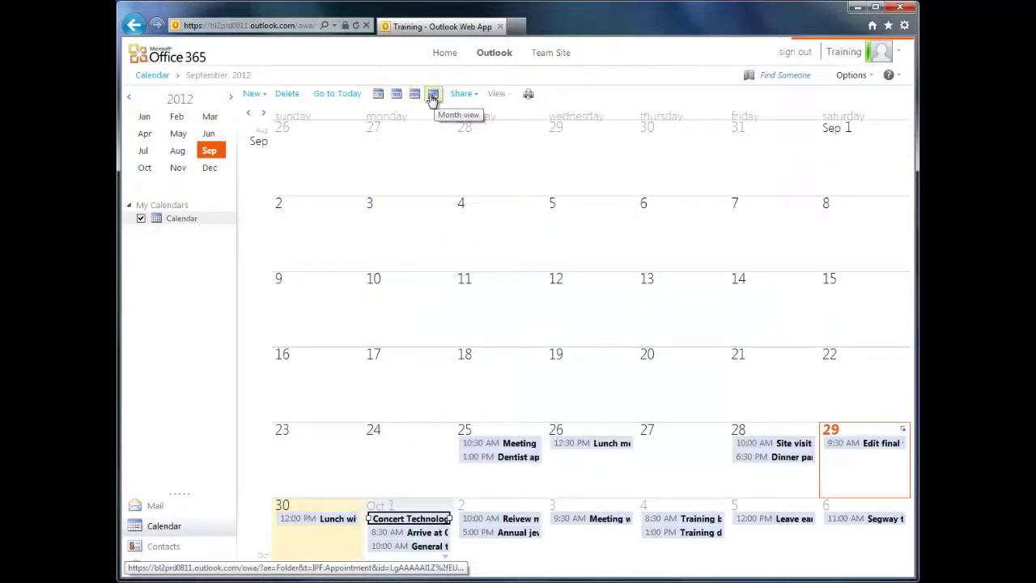
{"action": "left_click", "coordinate": [414, 94]}
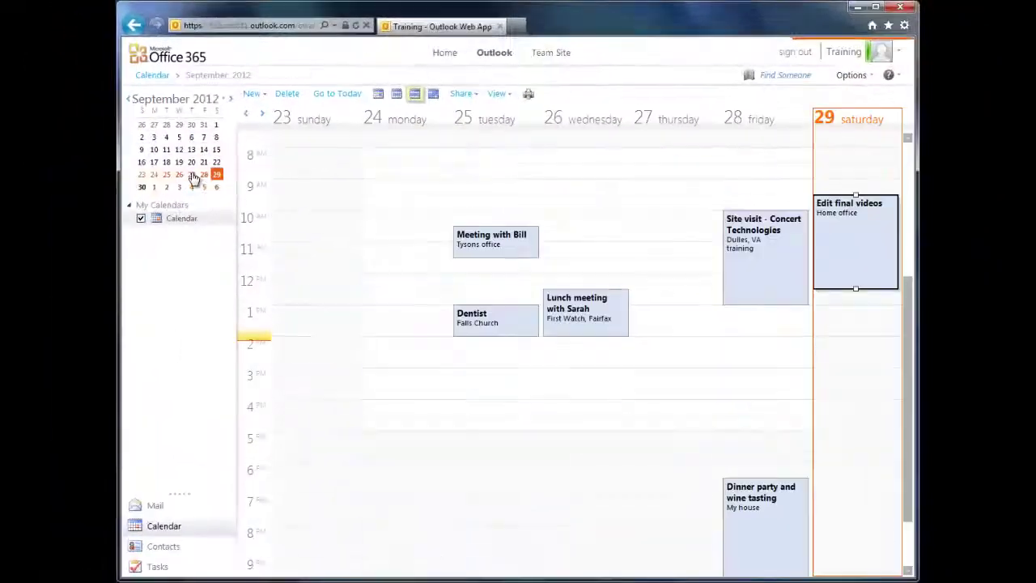
- Browse the October 14–20 and October 7–13 weeks, then return to the September 23–29 week
{"action": "left_click", "coordinate": [235, 116]}
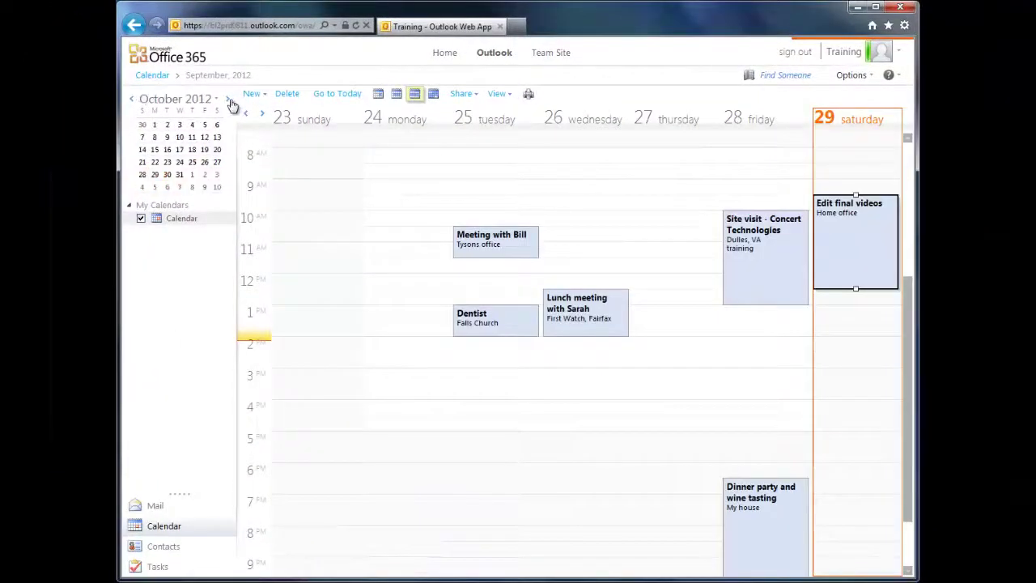
{"action": "left_click", "coordinate": [193, 150]}
{"action": "left_click", "coordinate": [196, 140]}
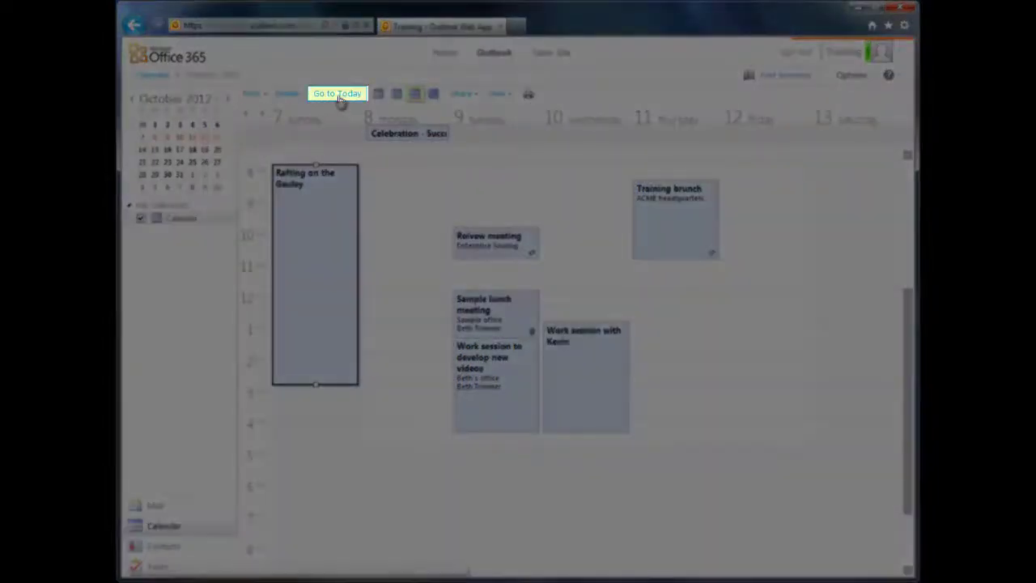
{"action": "left_click", "coordinate": [339, 94]}
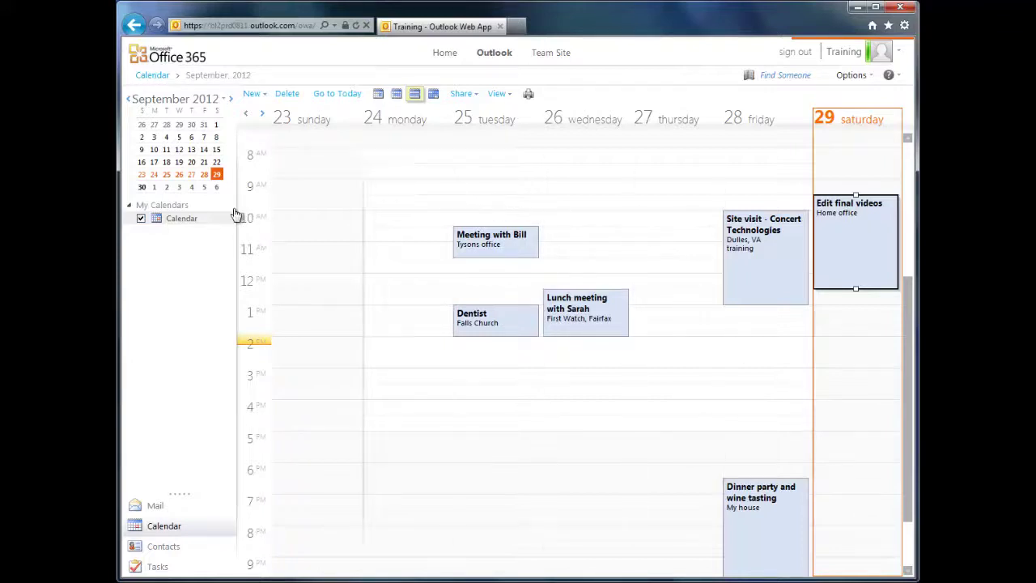
- Open the Annual jewelry sale invitation in the Sep 30–Oct 6 week and accept it, sending the response now
{"action": "left_click", "coordinate": [175, 190]}
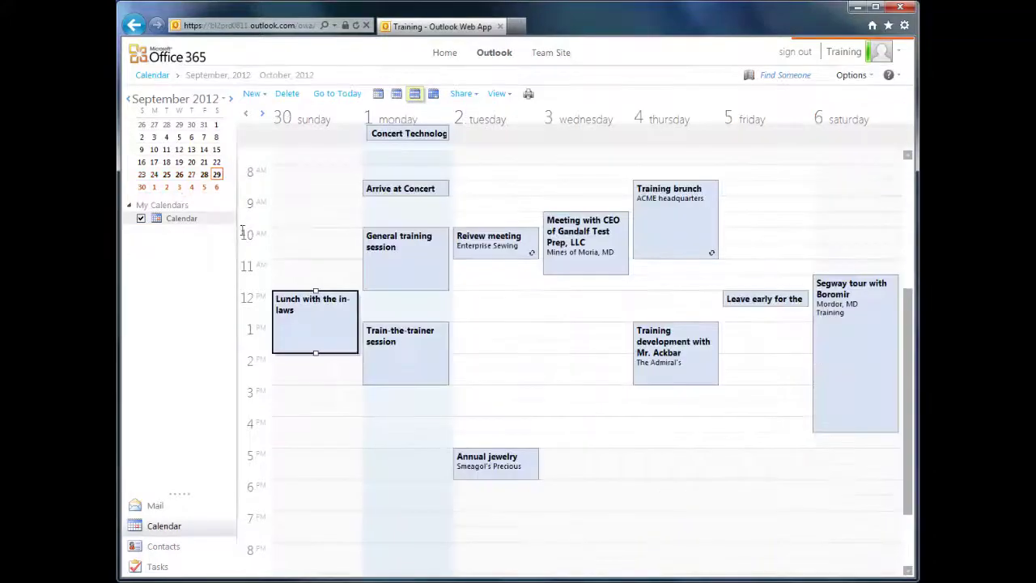
{"action": "left_click", "coordinate": [496, 465]}
{"action": "double_click", "coordinate": [496, 464]}
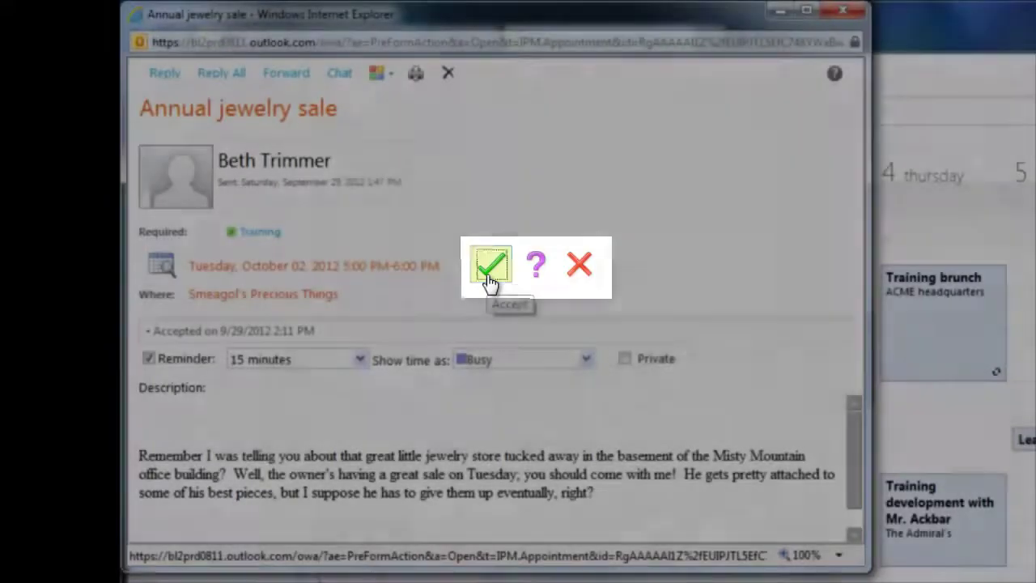
{"action": "left_click", "coordinate": [489, 276]}
{"action": "left_click", "coordinate": [534, 325]}
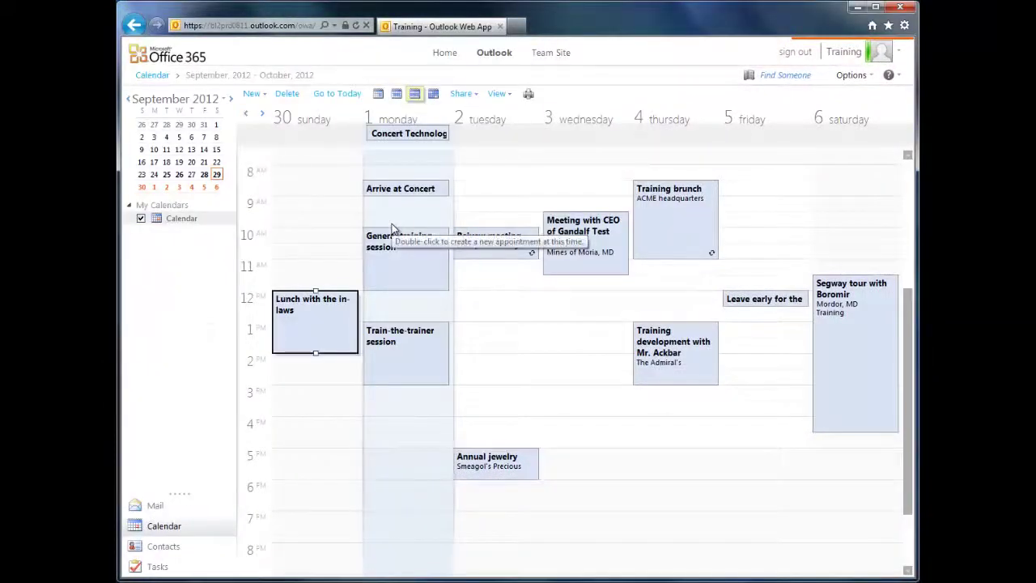
{"action": "left_click", "coordinate": [836, 342]}
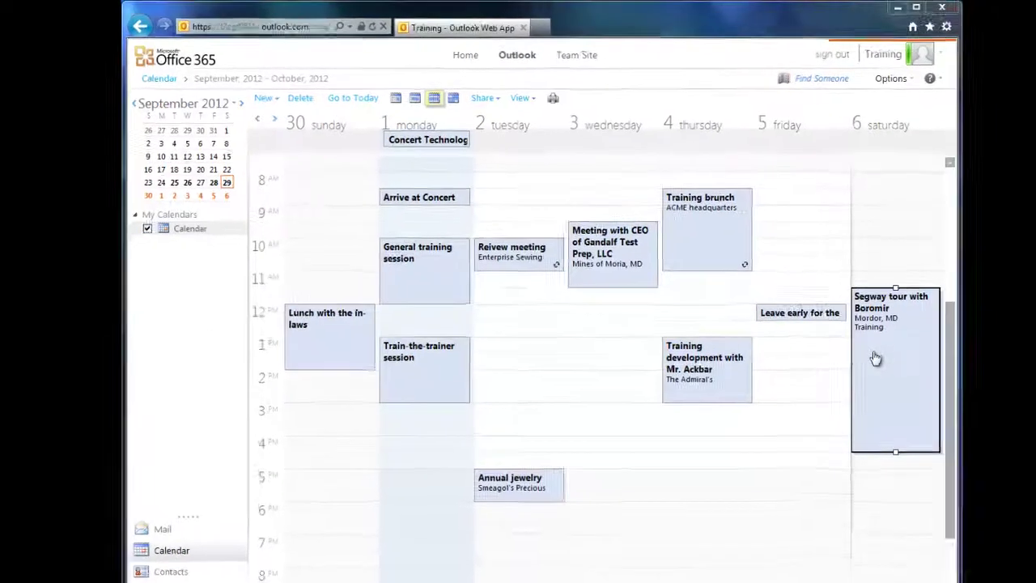
{"action": "double_click", "coordinate": [875, 358]}
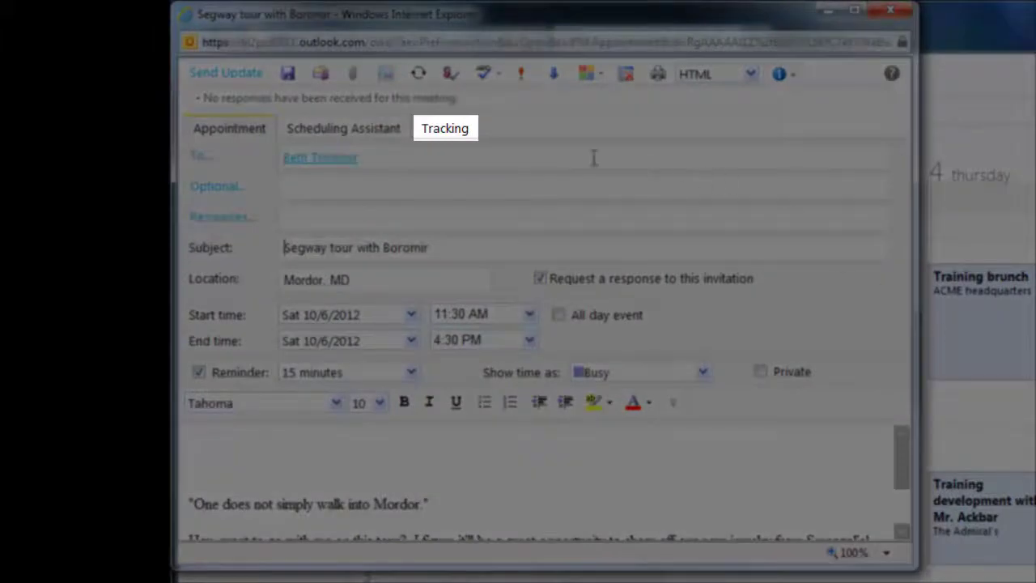
{"action": "left_click", "coordinate": [446, 138]}
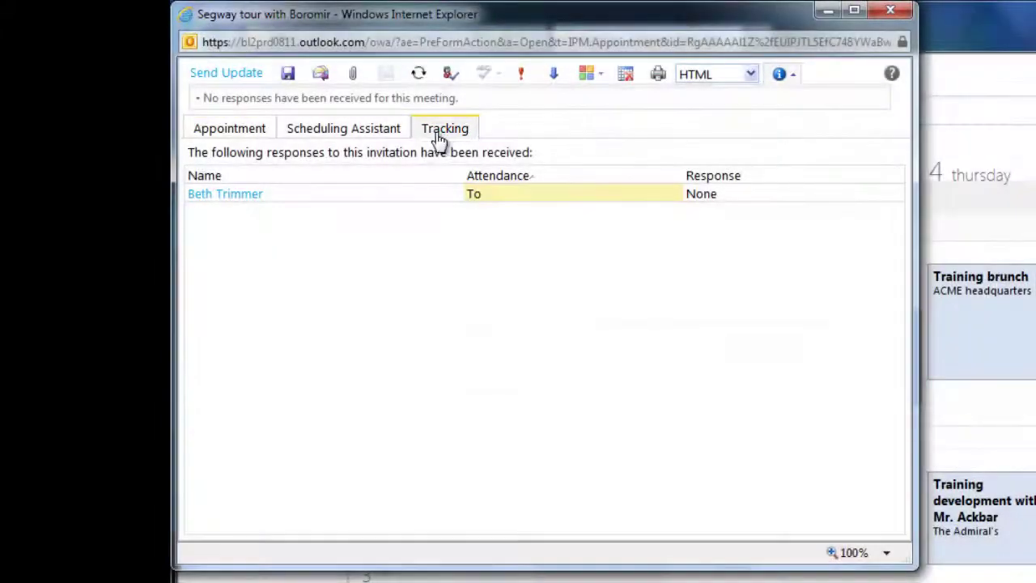
{"action": "left_click", "coordinate": [238, 139]}
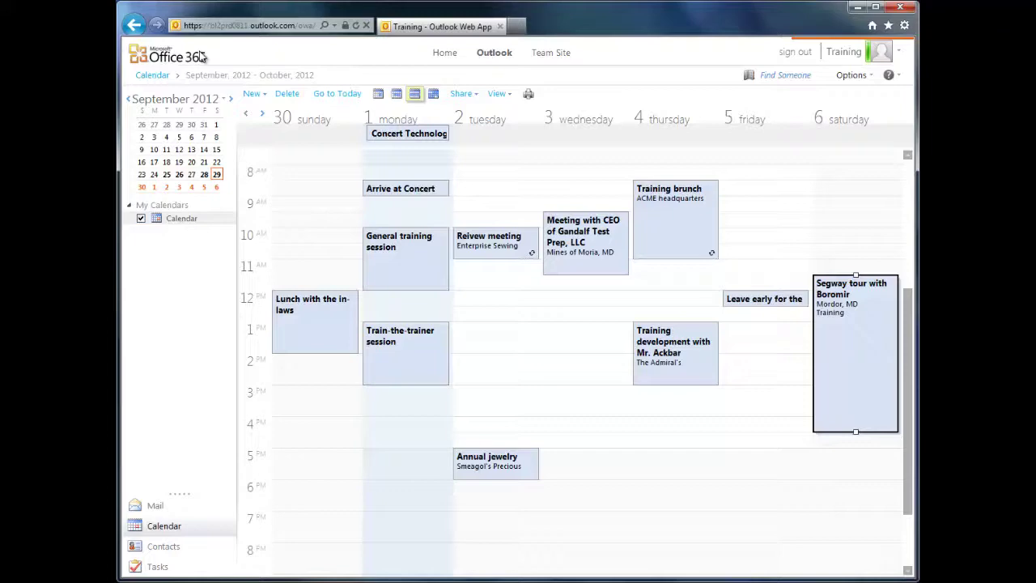
- Switch to Day view and step from Wednesday, October 3 back to Tuesday, October 2
{"action": "left_click", "coordinate": [378, 94]}
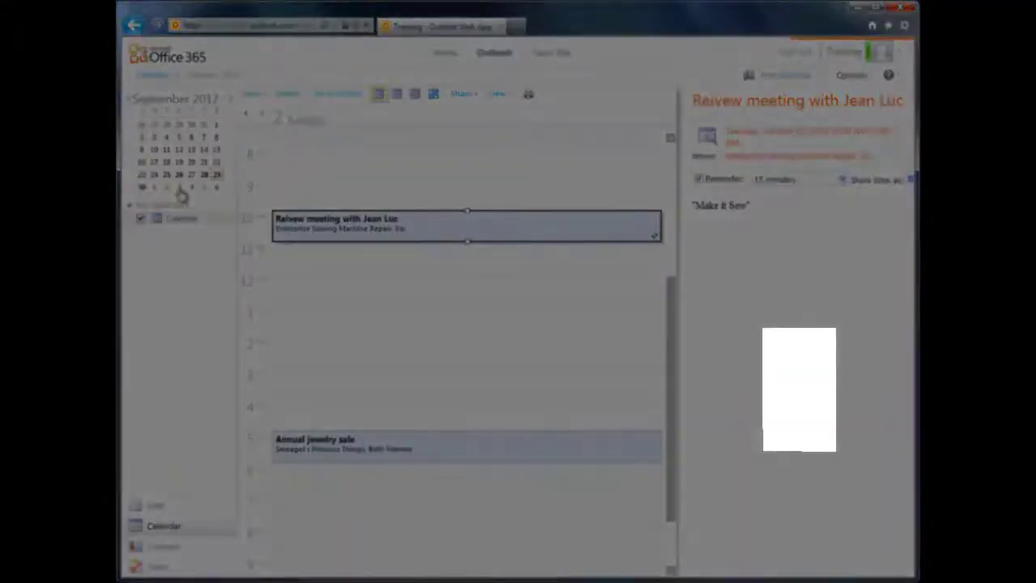
{"action": "left_click", "coordinate": [179, 188]}
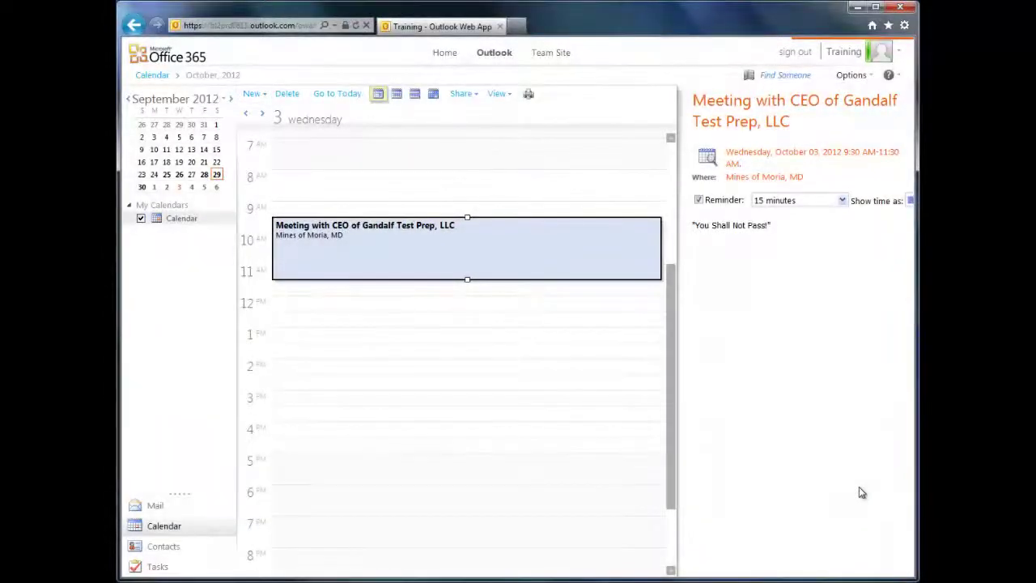
{"action": "left_click", "coordinate": [167, 188]}
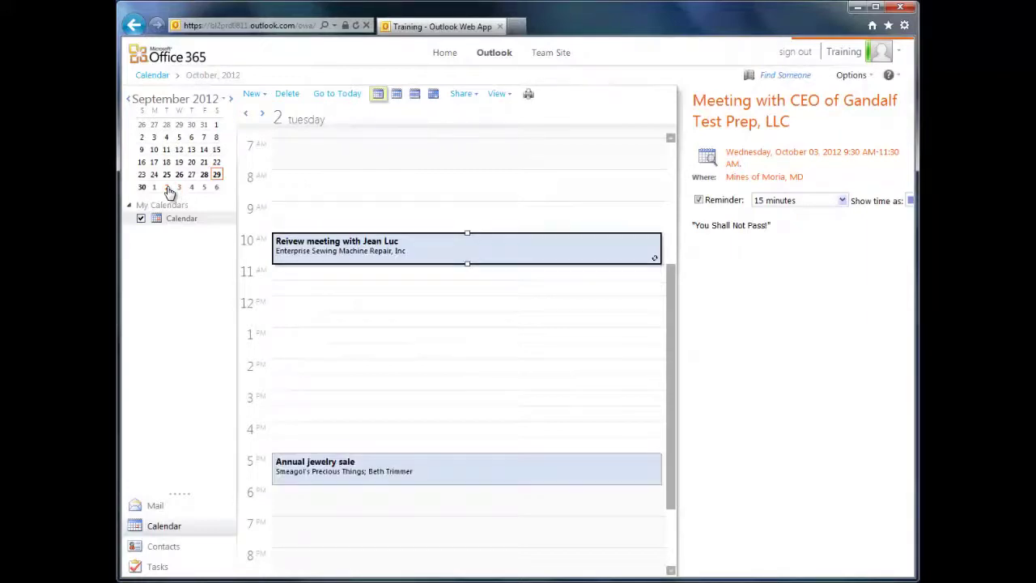
- Create a new 1 PM appointment titled 'Weekly review meeting' located at My office
{"action": "double_click", "coordinate": [349, 341]}
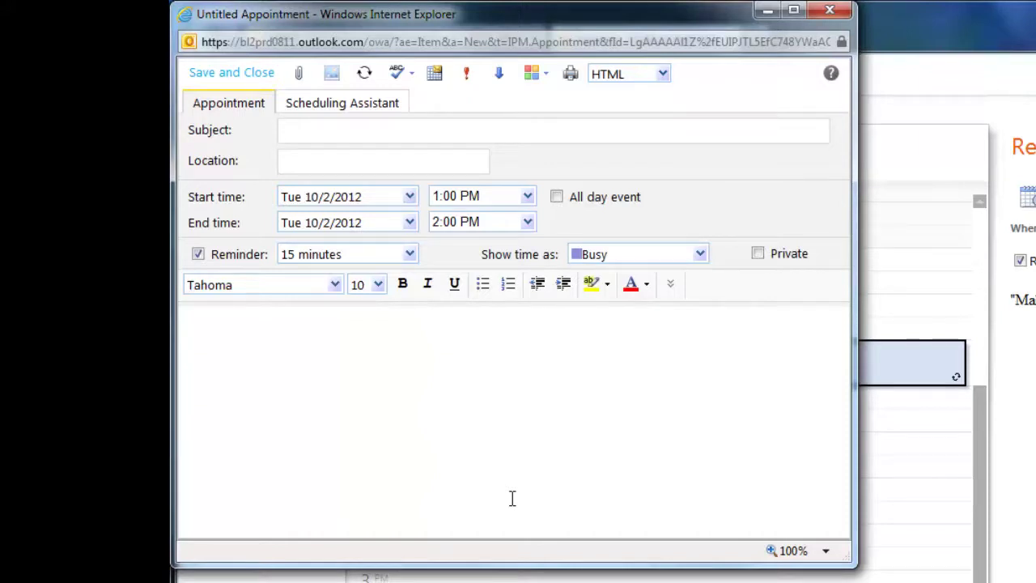
{"action": "type", "text": "Weekly review meeting"}
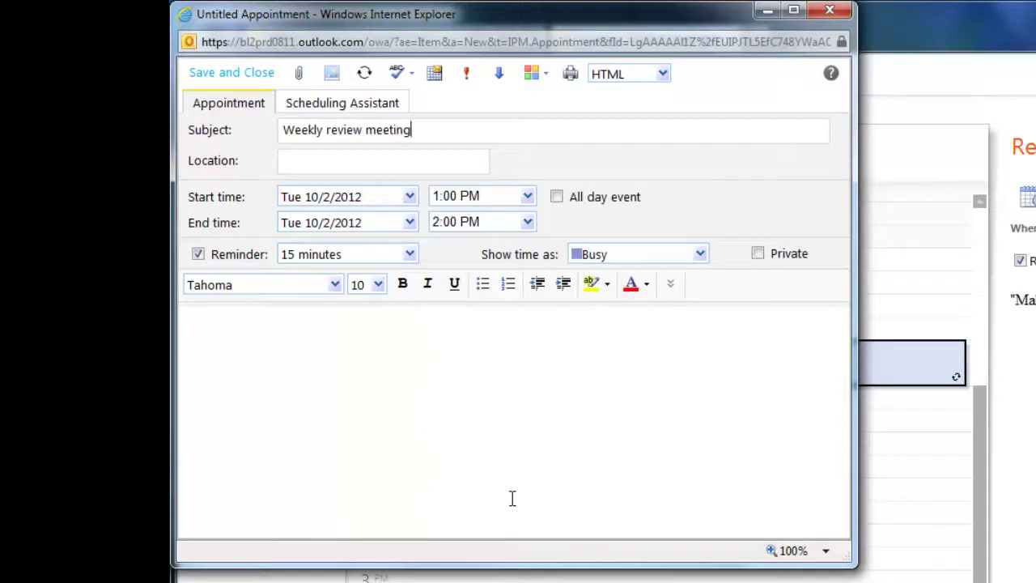
{"action": "key", "text": "Tab"}
{"action": "type", "text": "My offic"}
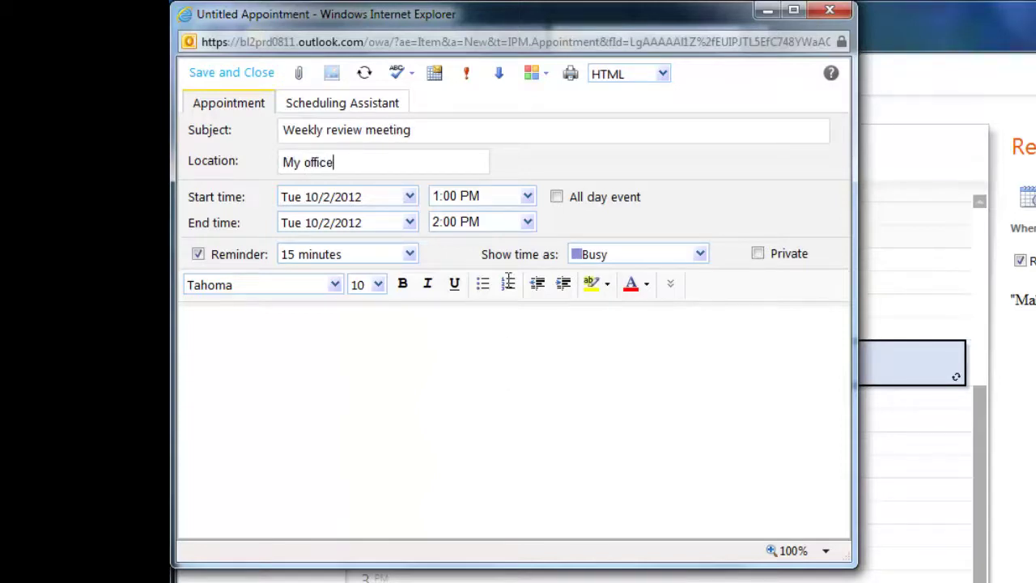
- Set the appointment to start at 2:30 PM, running 2:30–3:30 PM on 10/2/2012
{"action": "left_click", "coordinate": [527, 196]}
{"action": "left_click", "coordinate": [534, 347]}
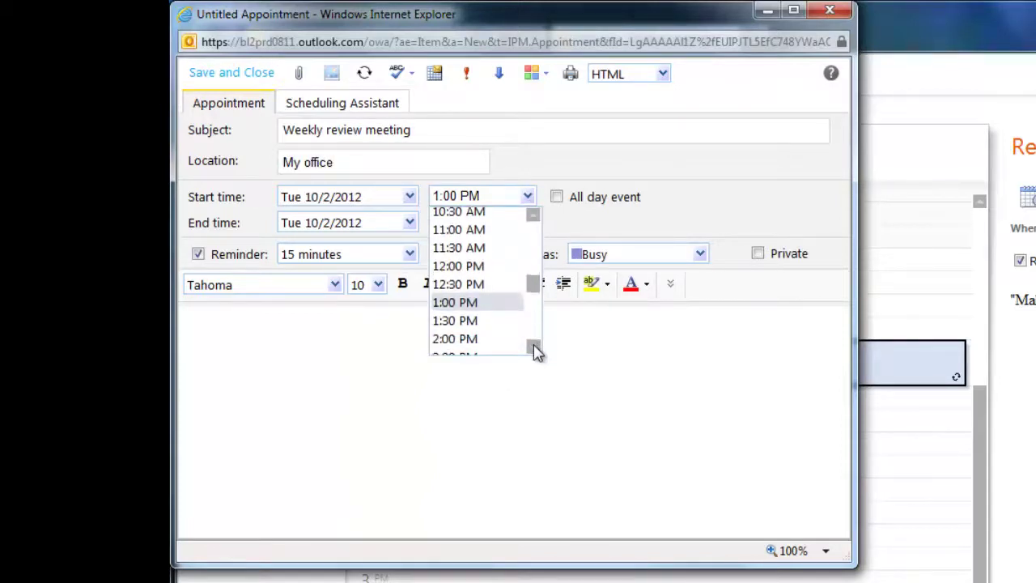
{"action": "left_click", "coordinate": [534, 348]}
{"action": "left_click", "coordinate": [462, 296]}
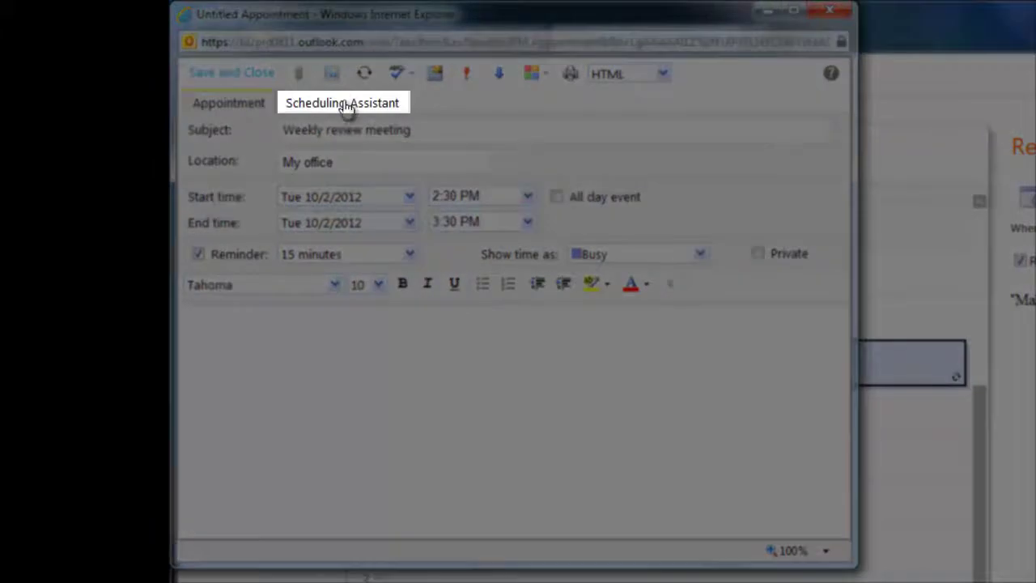
- In the Scheduling Assistant, enter the colleague's name and resolve them as an attendee
{"action": "left_click", "coordinate": [345, 108]}
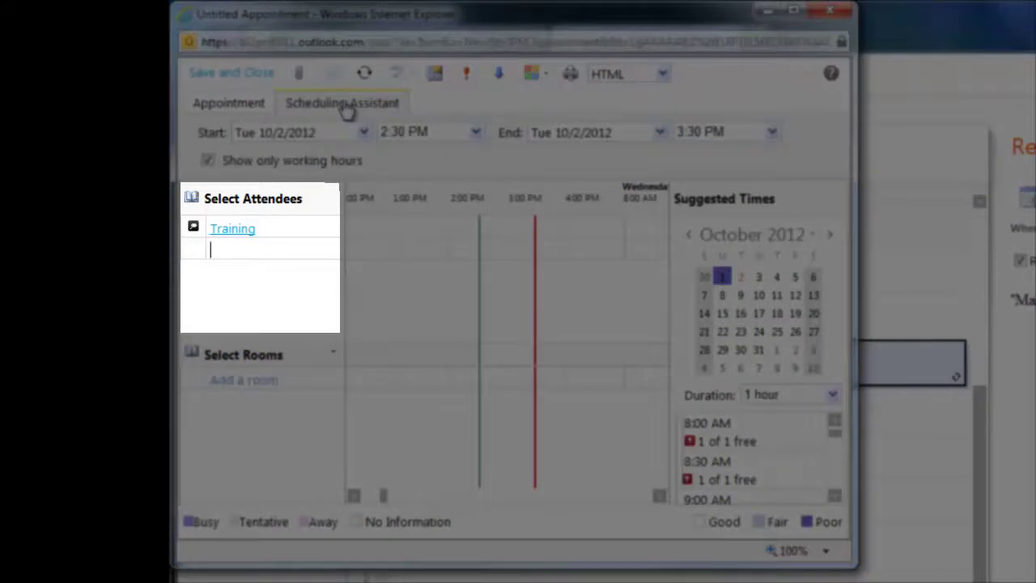
{"action": "type", "text": "James"}
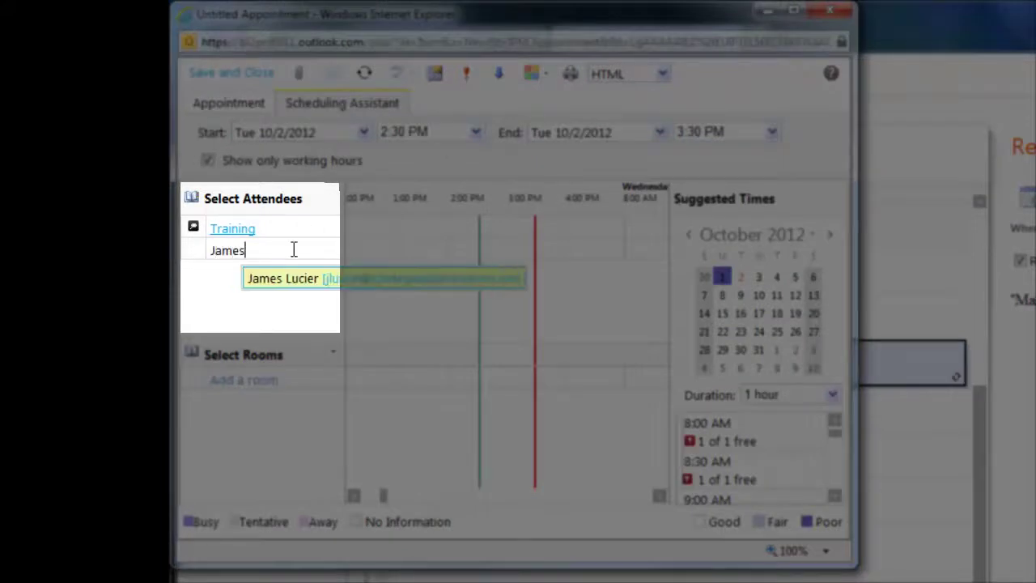
{"action": "key", "text": "Return"}
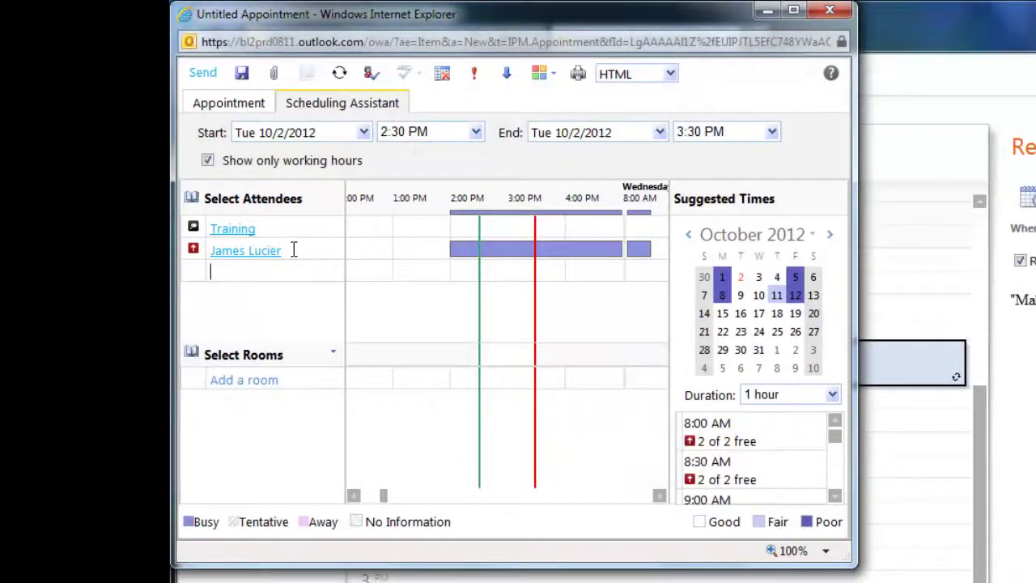
- Reschedule the meeting to Tuesday 11:30 AM–12:30 PM, when both are free, and send it
{"action": "left_click", "coordinate": [660, 495]}
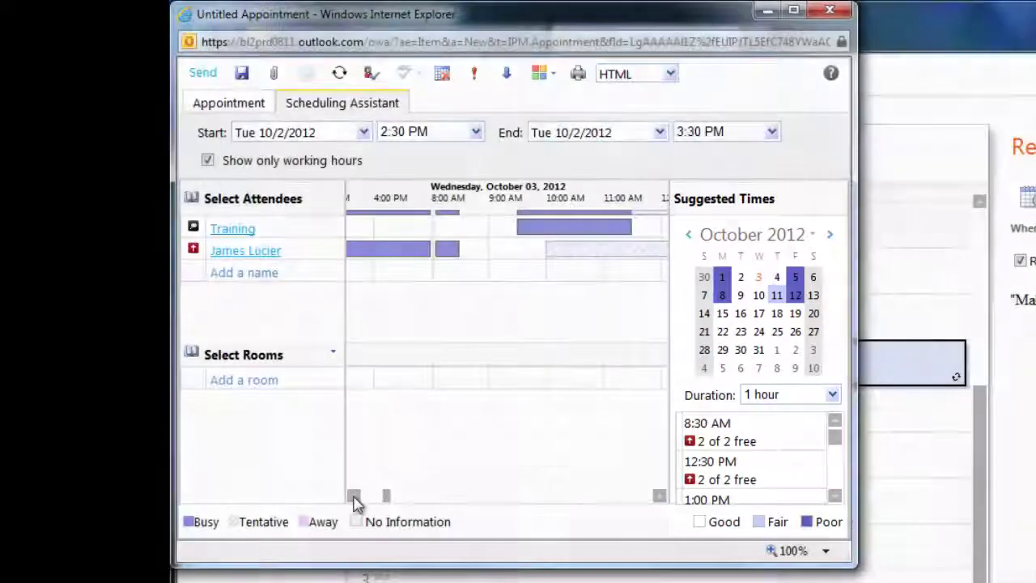
{"action": "left_click", "coordinate": [355, 497]}
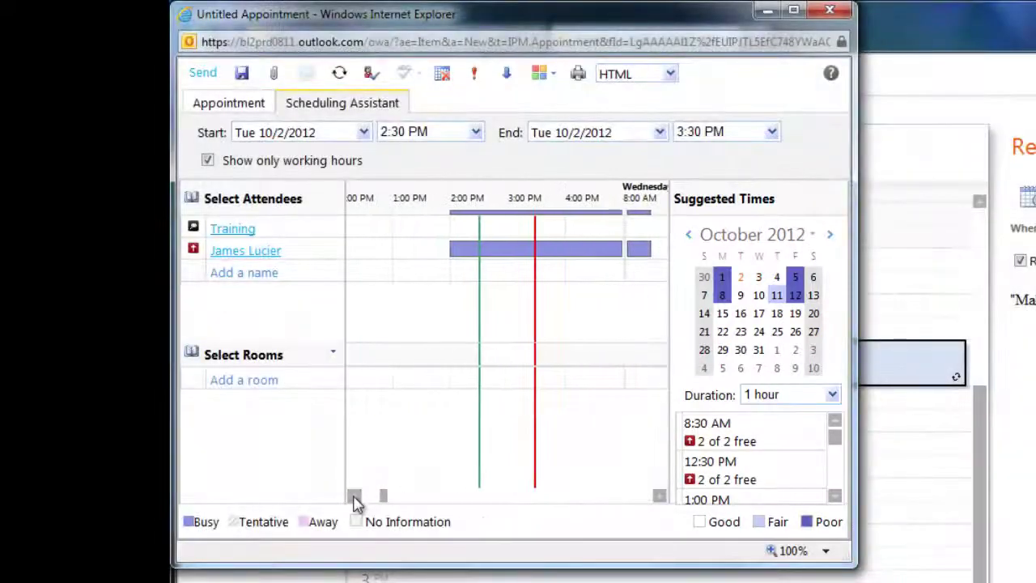
{"action": "left_click", "coordinate": [354, 496]}
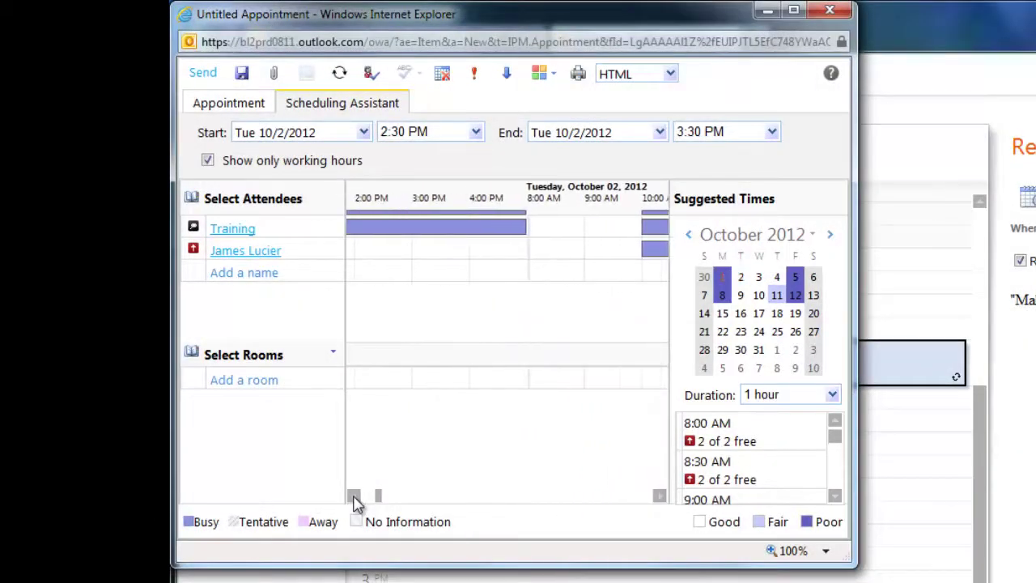
{"action": "left_click", "coordinate": [658, 496]}
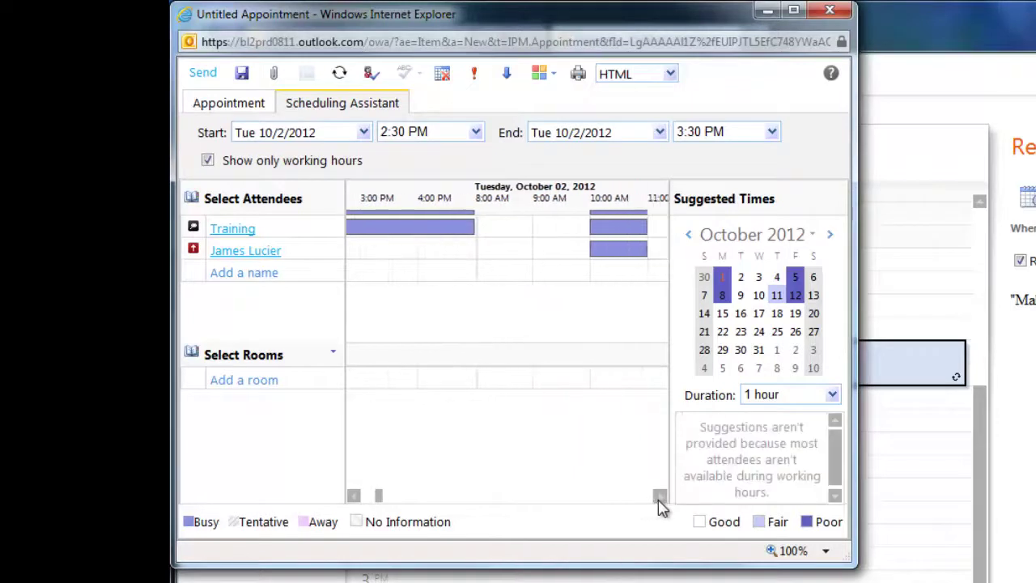
{"action": "left_click", "coordinate": [659, 496]}
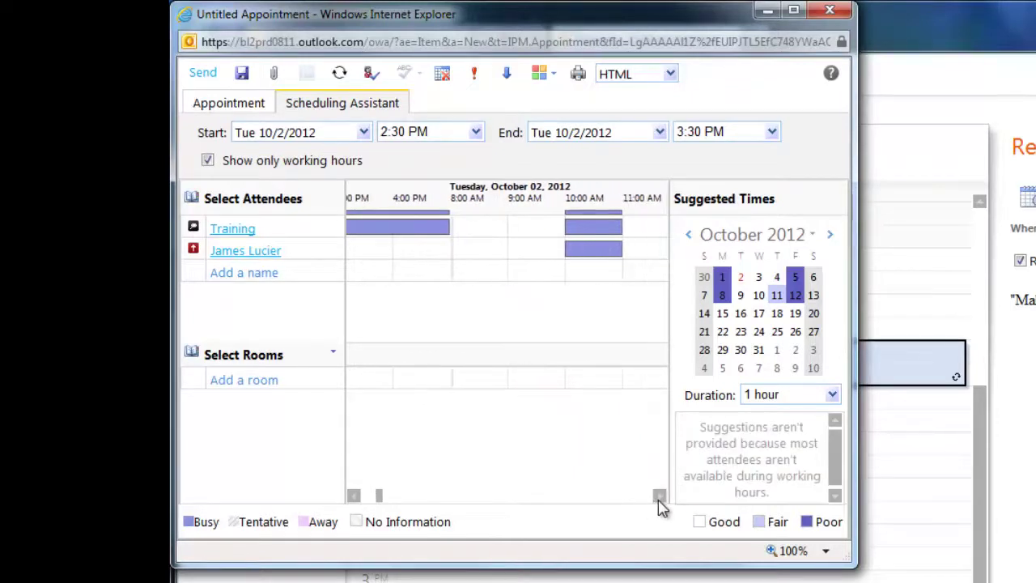
{"action": "left_click", "coordinate": [506, 239]}
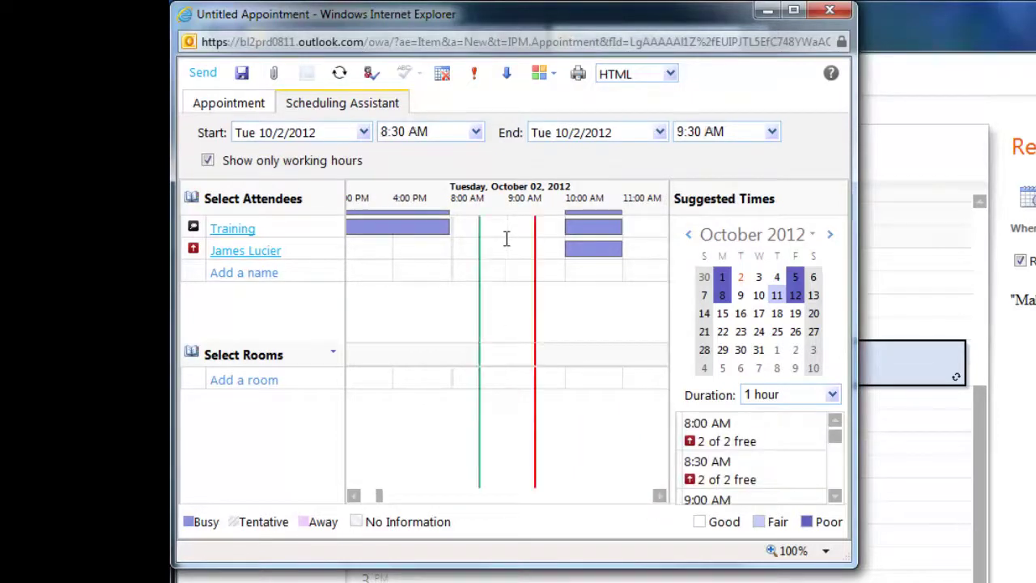
{"action": "left_click", "coordinate": [657, 248]}
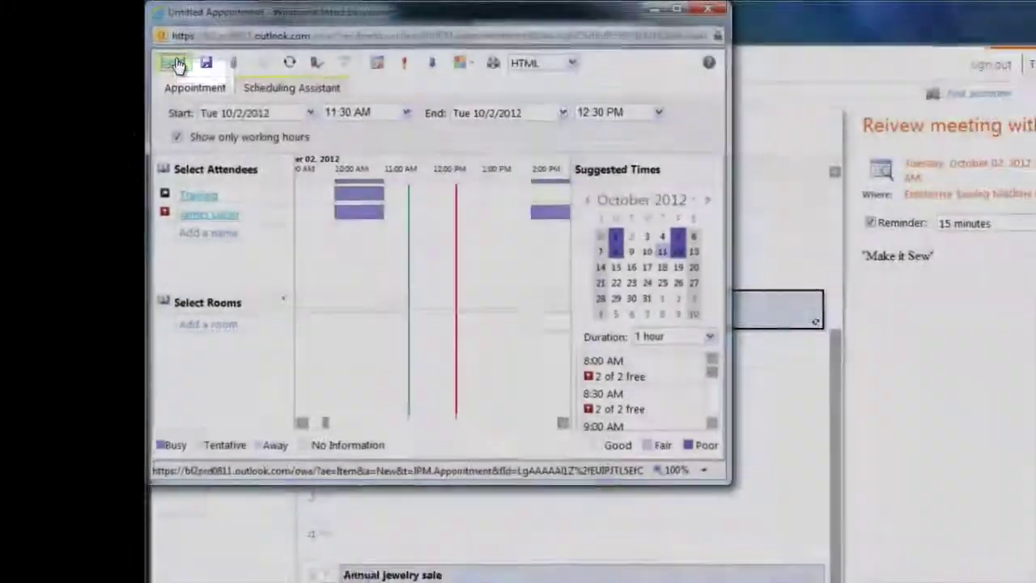
{"action": "left_click", "coordinate": [202, 75]}
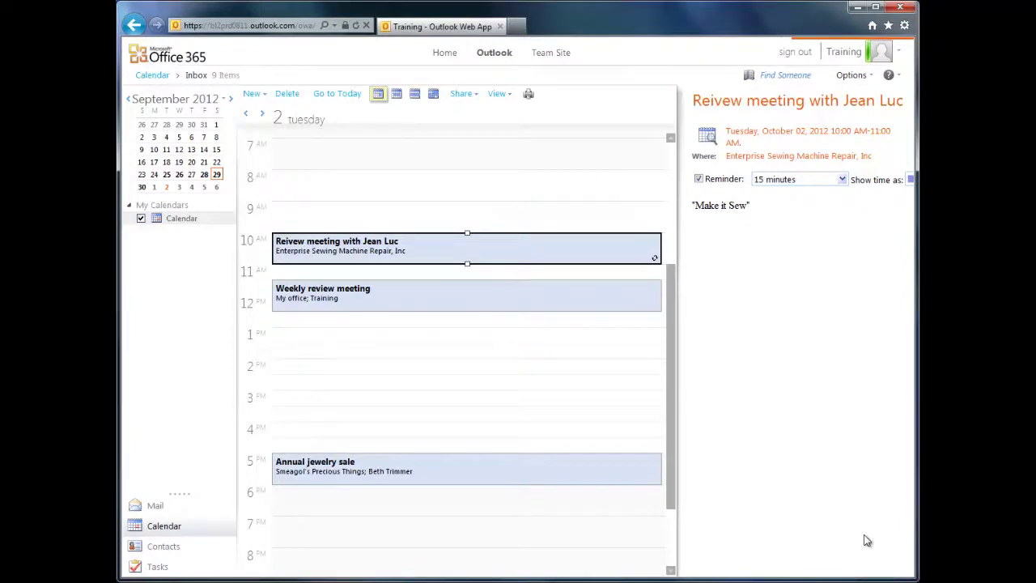
- Go to the Inbox, view the Sample lunch meeting's October 2012 month calendar, then close it
{"action": "left_click", "coordinate": [183, 509]}
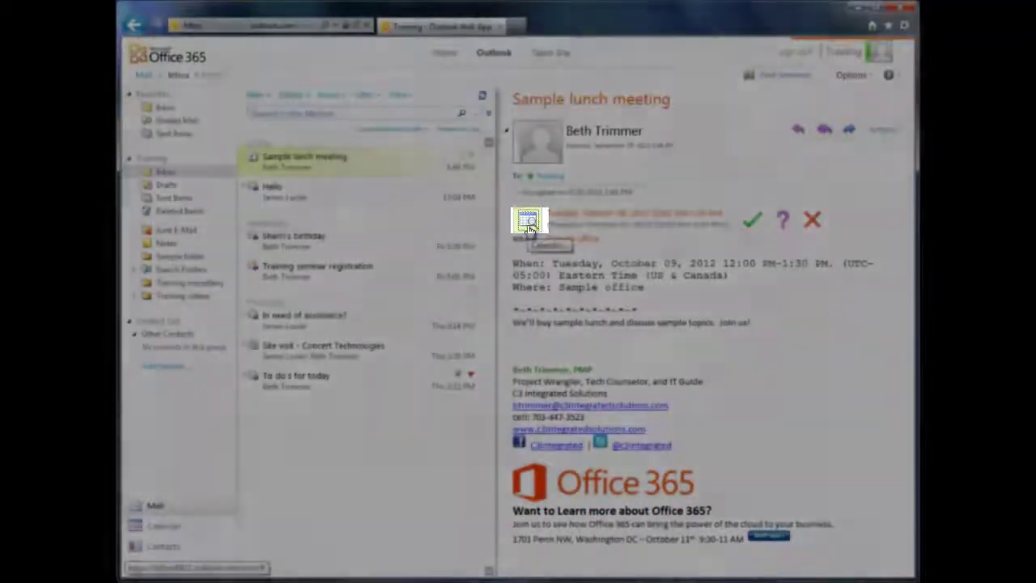
{"action": "left_click", "coordinate": [528, 228]}
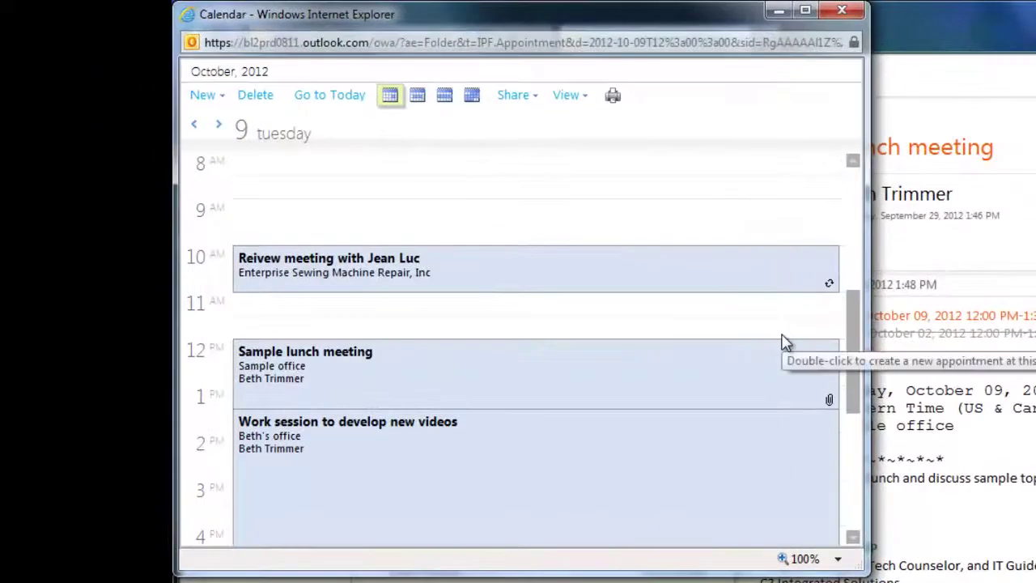
{"action": "left_click", "coordinate": [472, 96]}
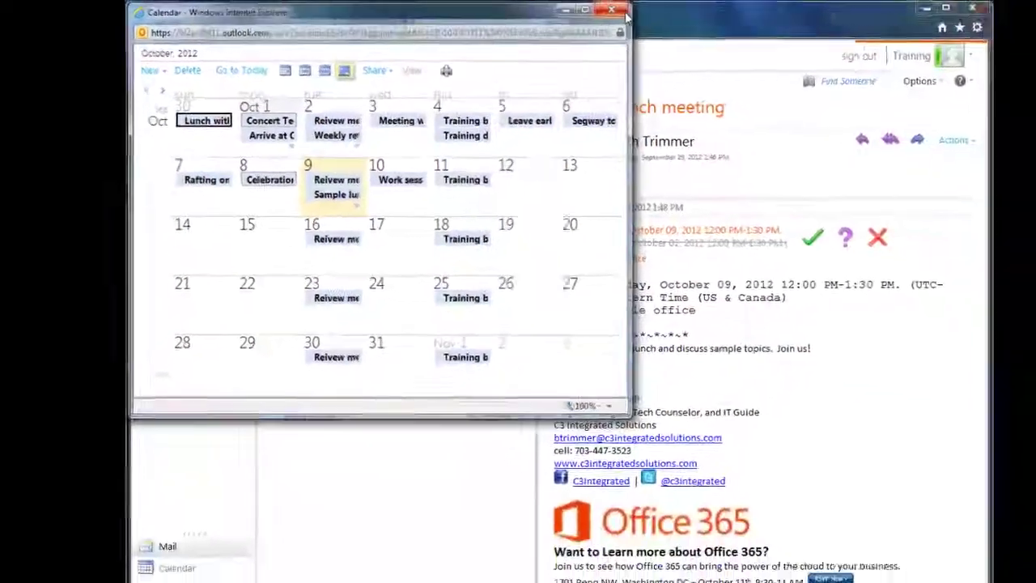
{"action": "left_click", "coordinate": [841, 10]}
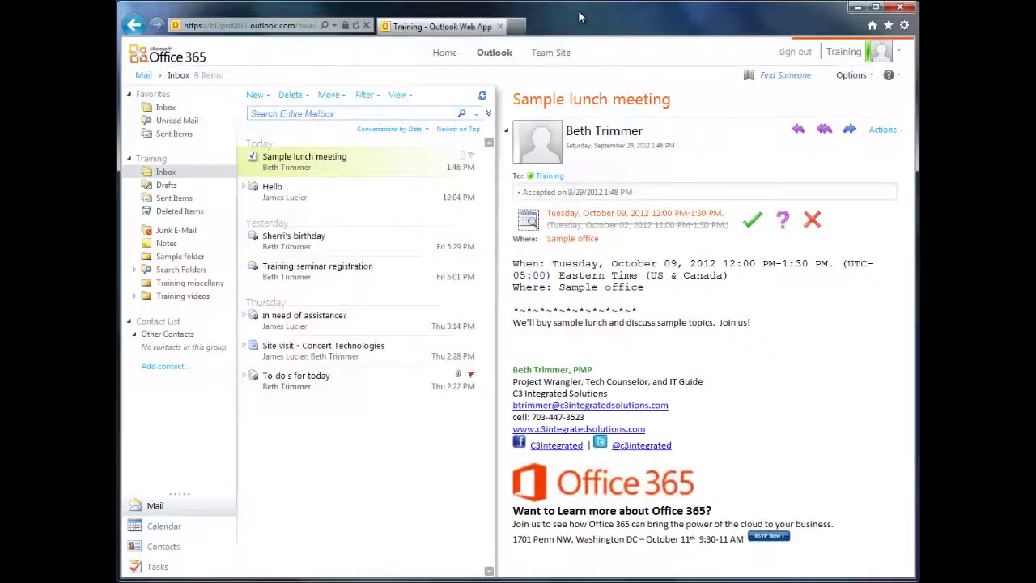